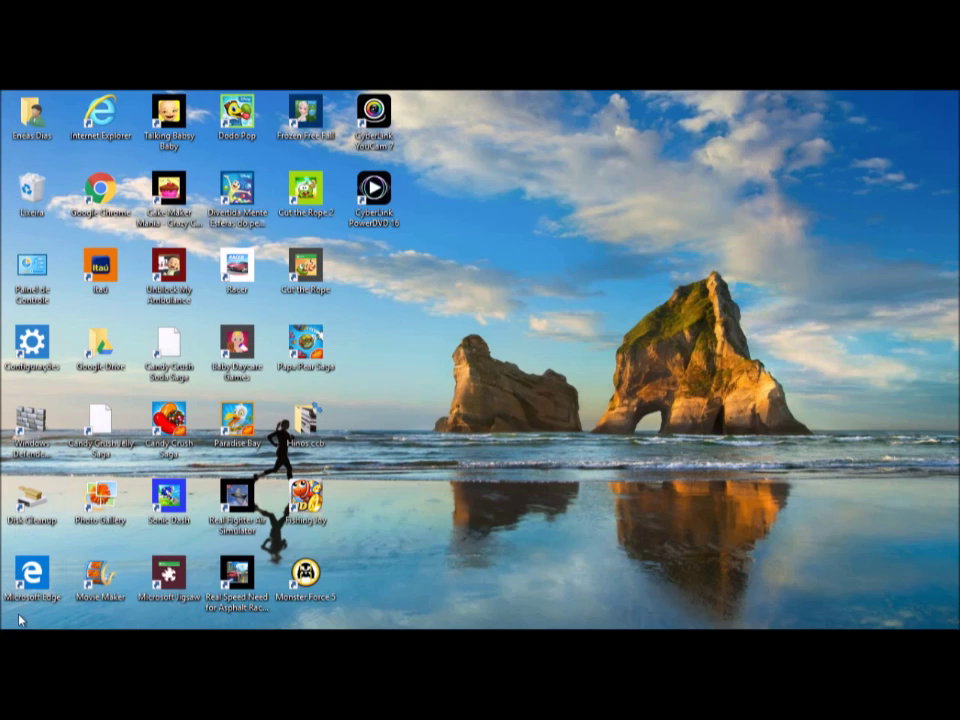
Step: Create a desktop shortcut to Painel de Controle from the Sistema do Windows group in the full app list
mouse_move(18, 626)
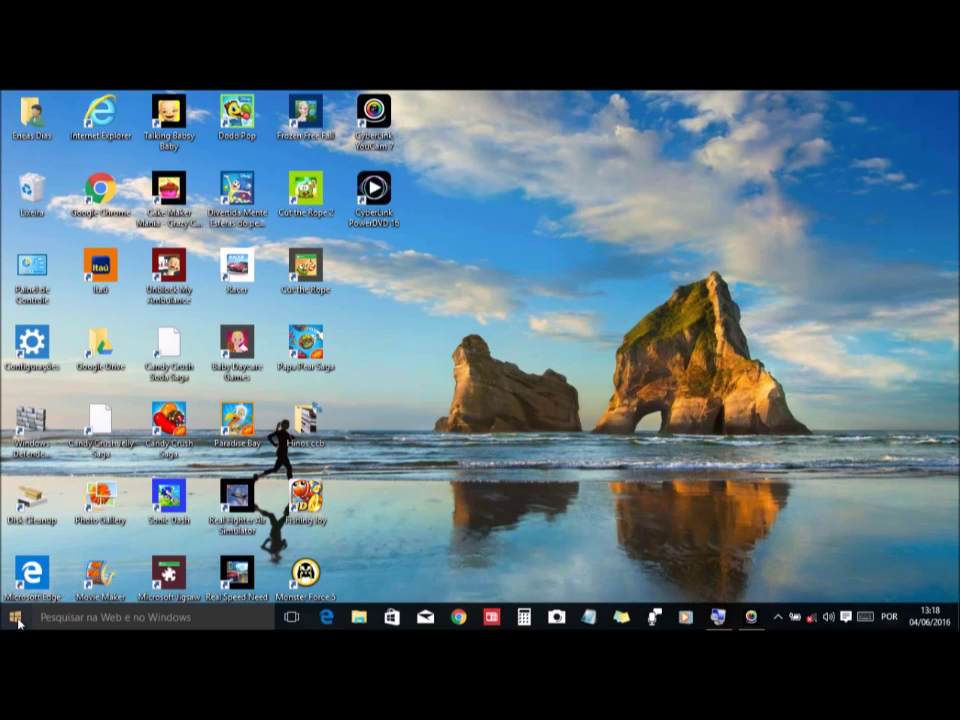
click(15, 617)
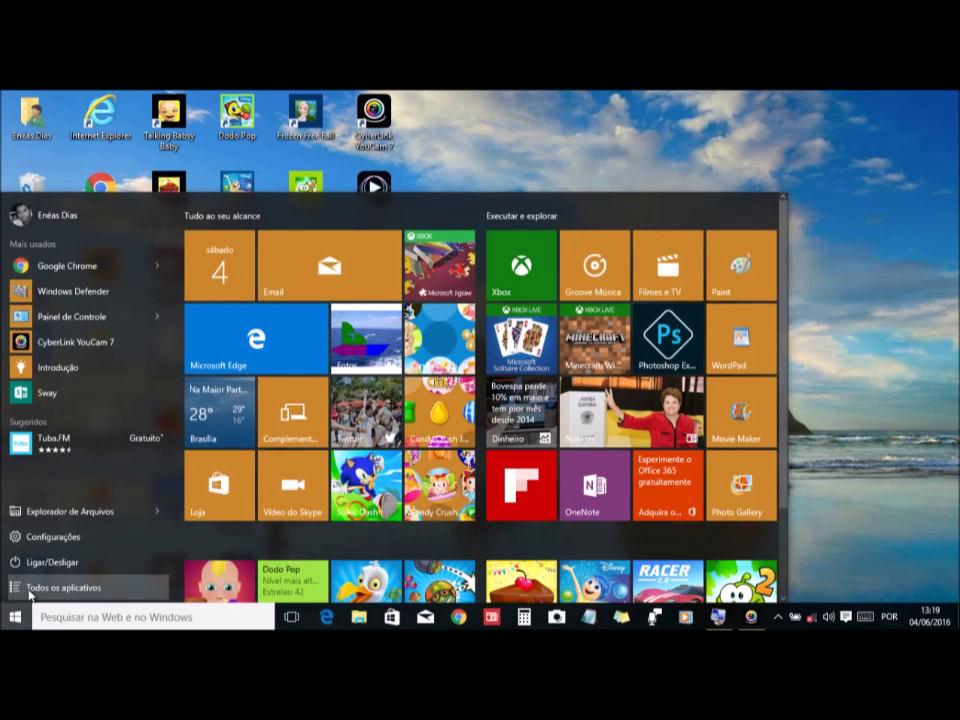
click(30, 590)
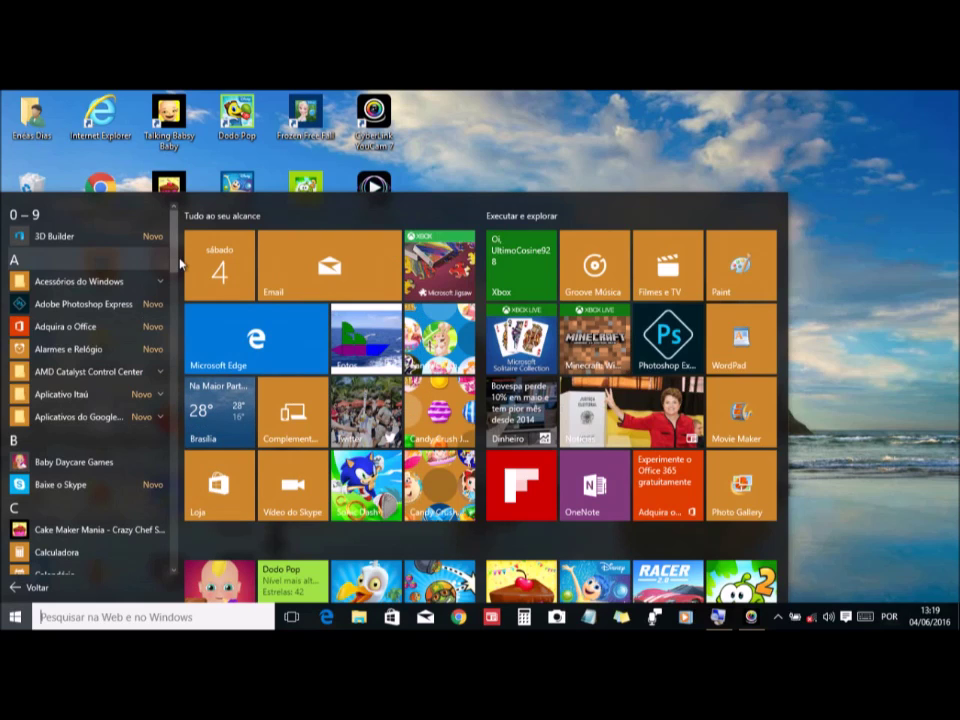
scroll(175, 290, down, 1)
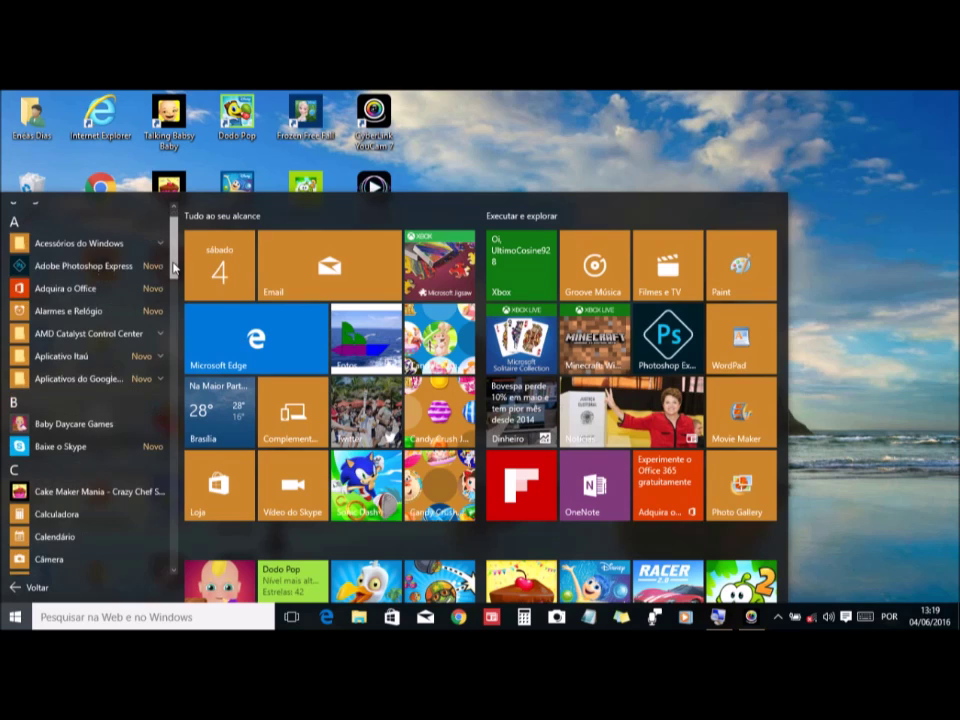
scroll(175, 311, down, 5)
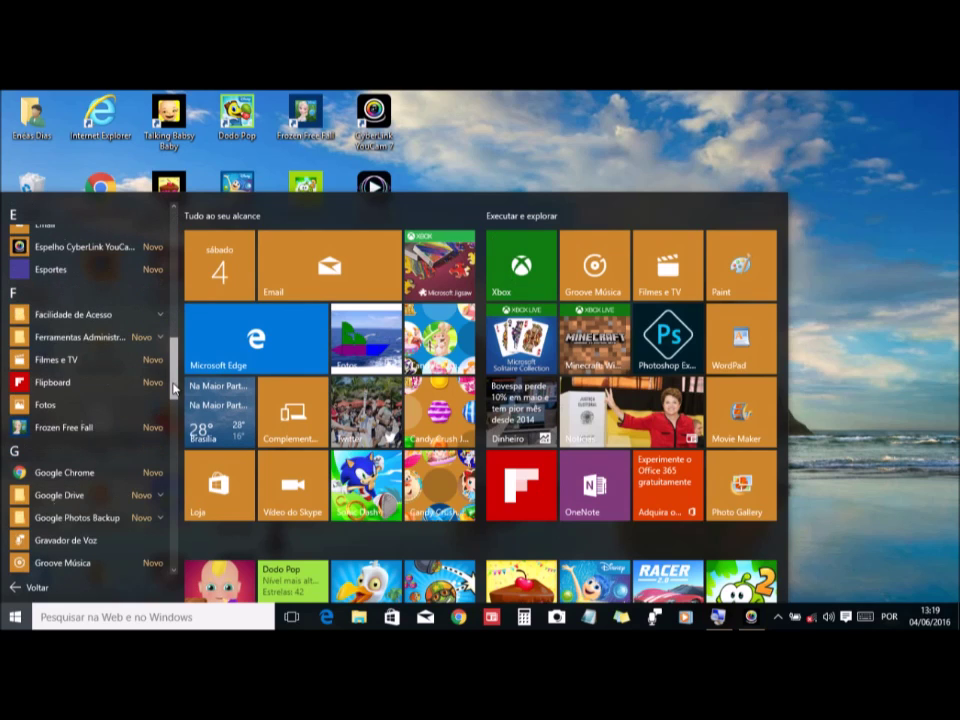
drag(175, 389, 175, 533)
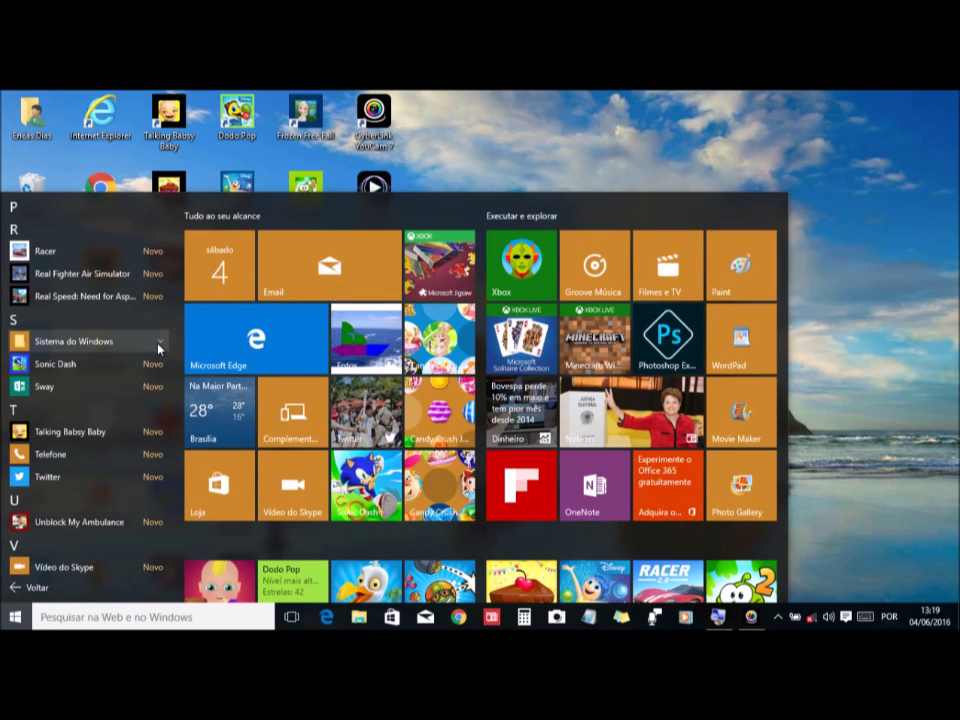
click(158, 344)
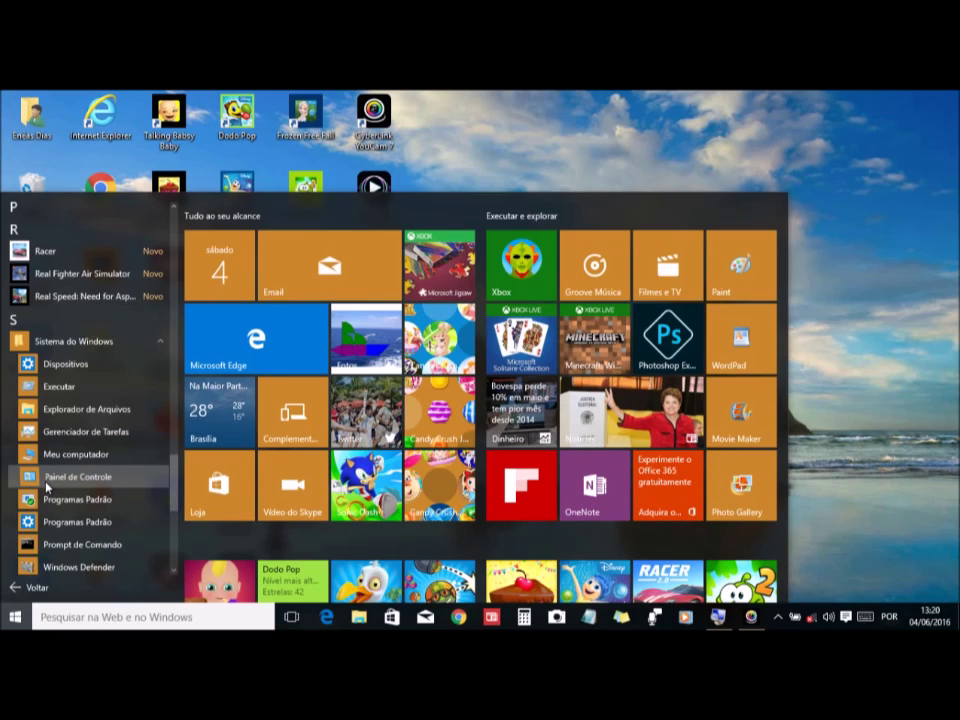
drag(46, 487, 843, 370)
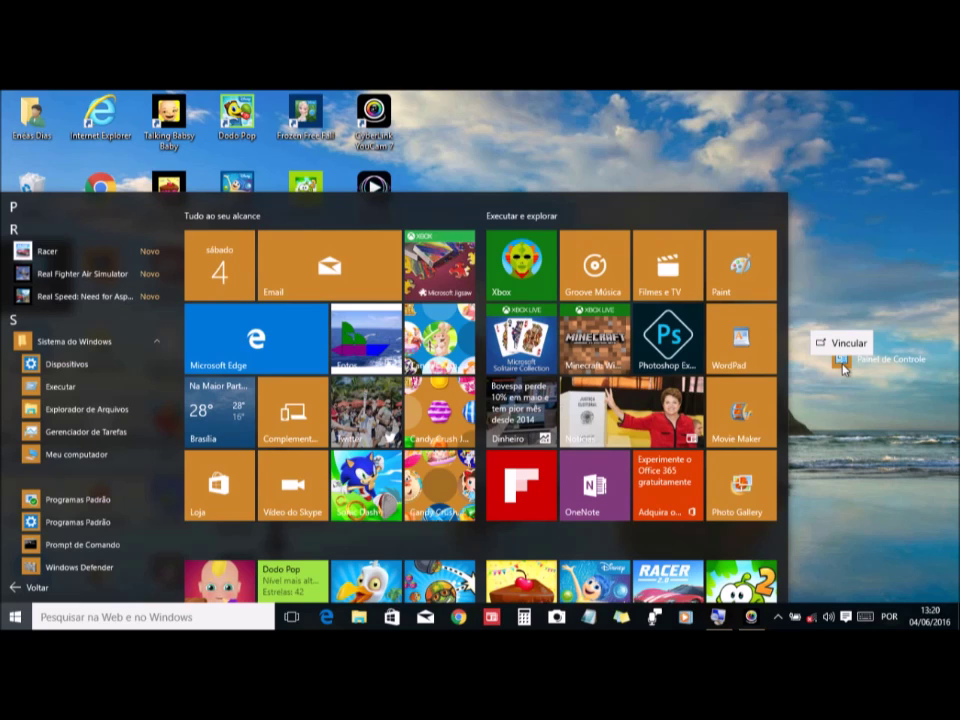
drag(843, 368, 843, 370)
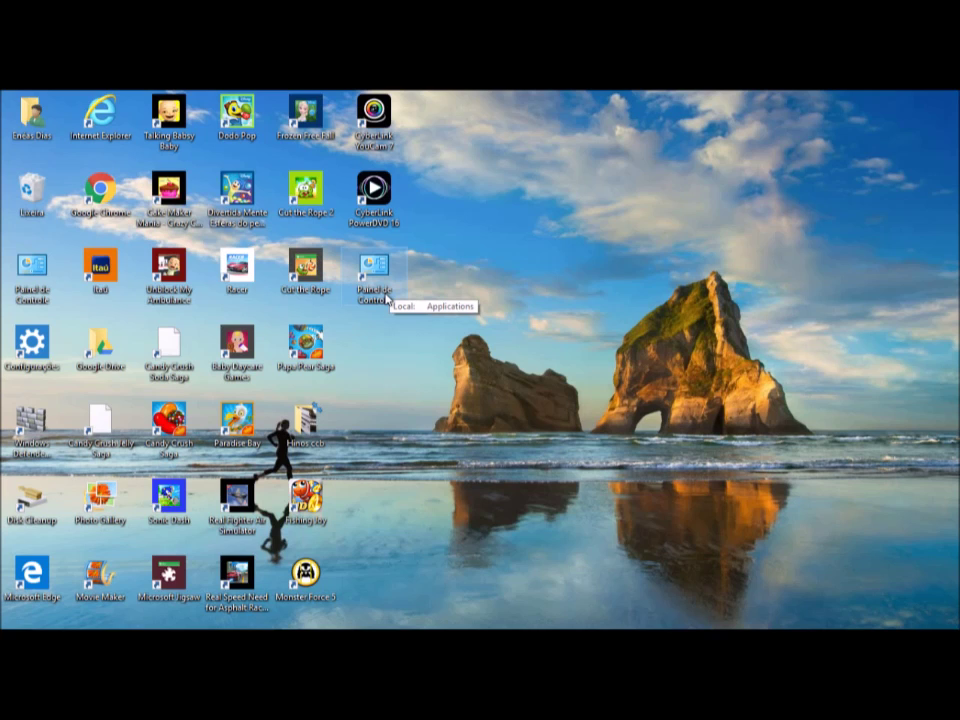
Step: Examine the desktop icon options in the theme personalization settings, then close the dialog and the Settings window
mouse_move(14, 626)
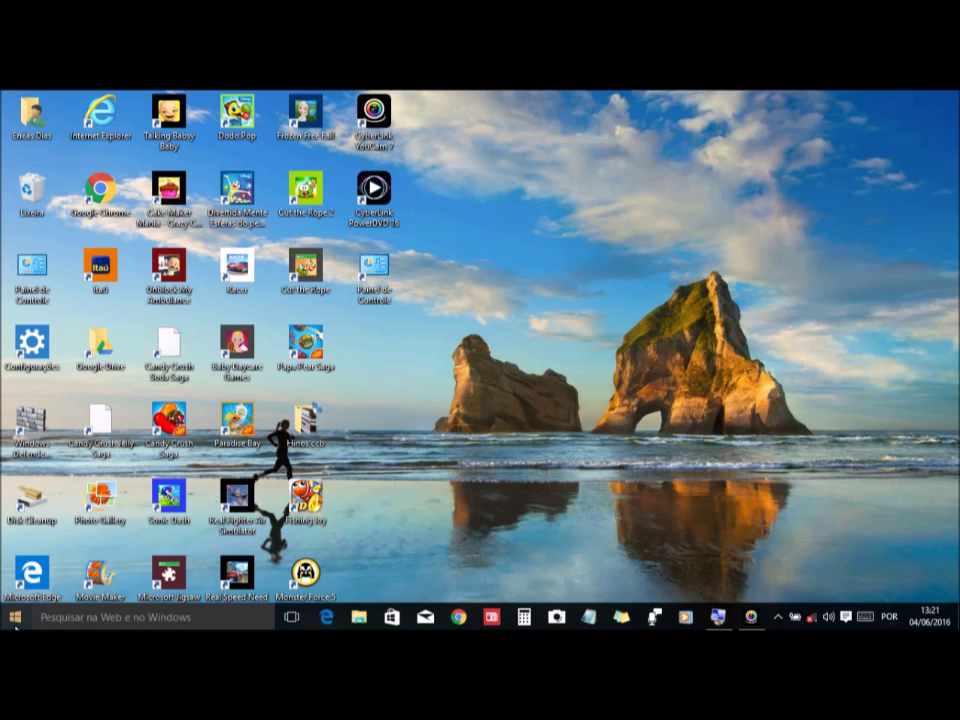
click(15, 624)
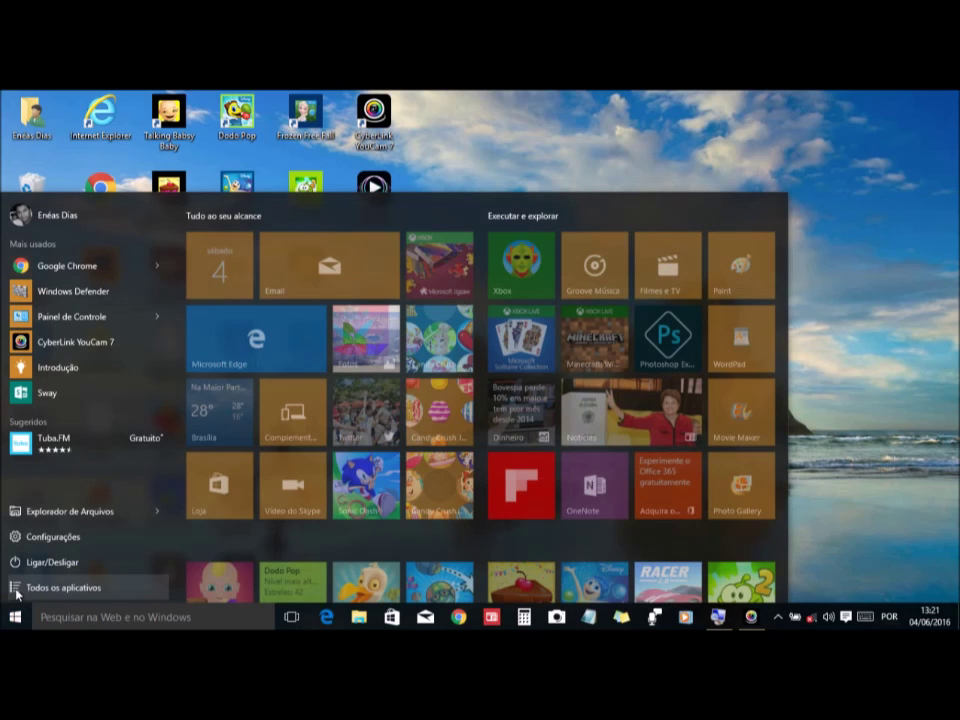
click(48, 537)
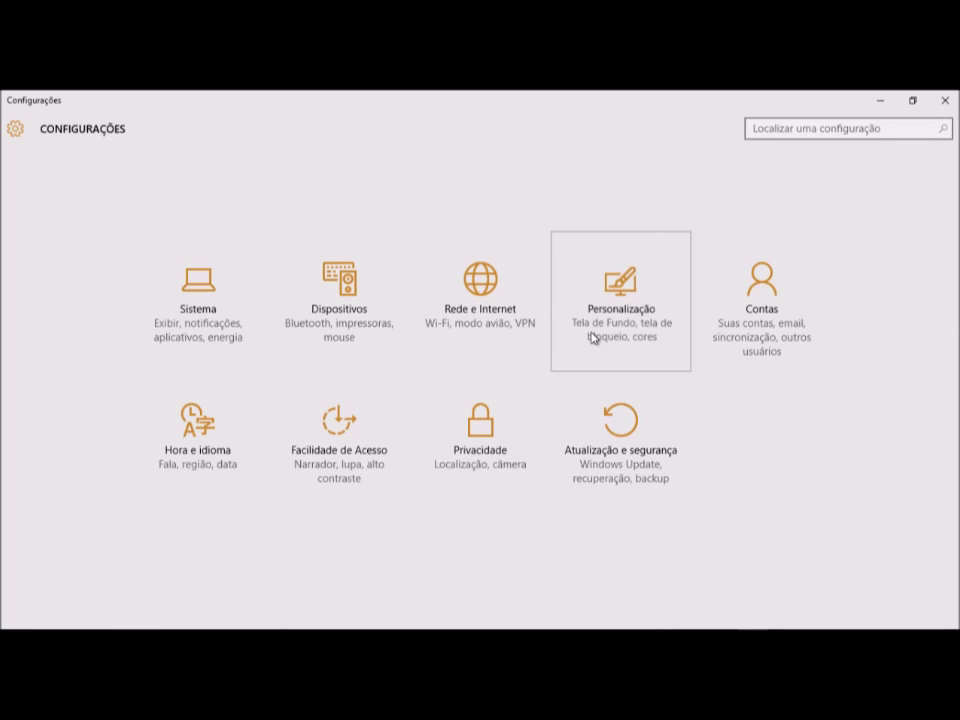
click(593, 338)
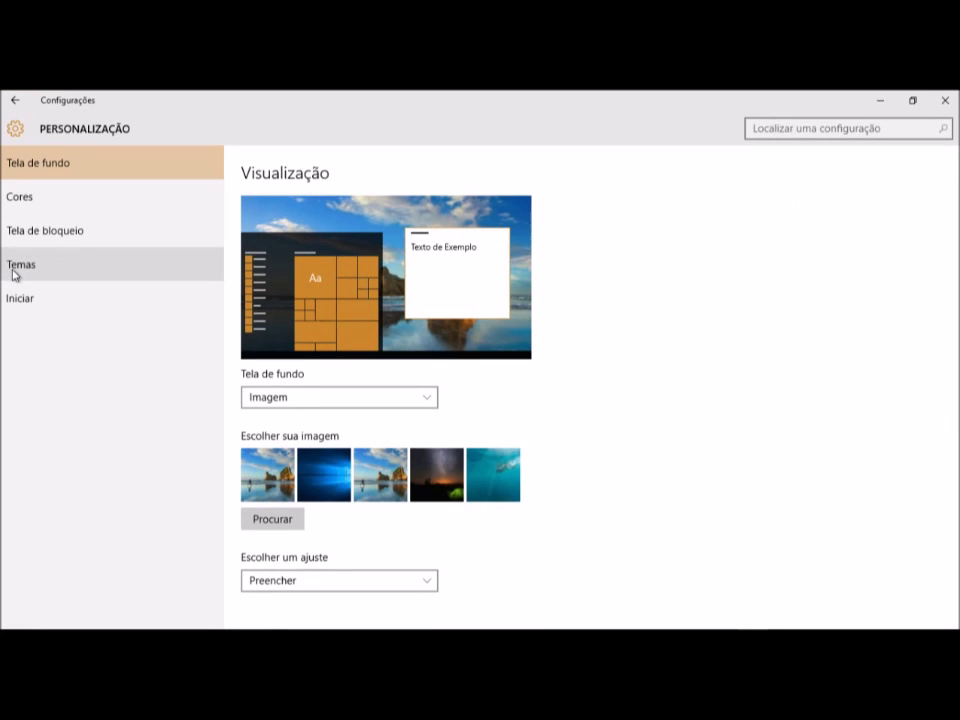
click(17, 275)
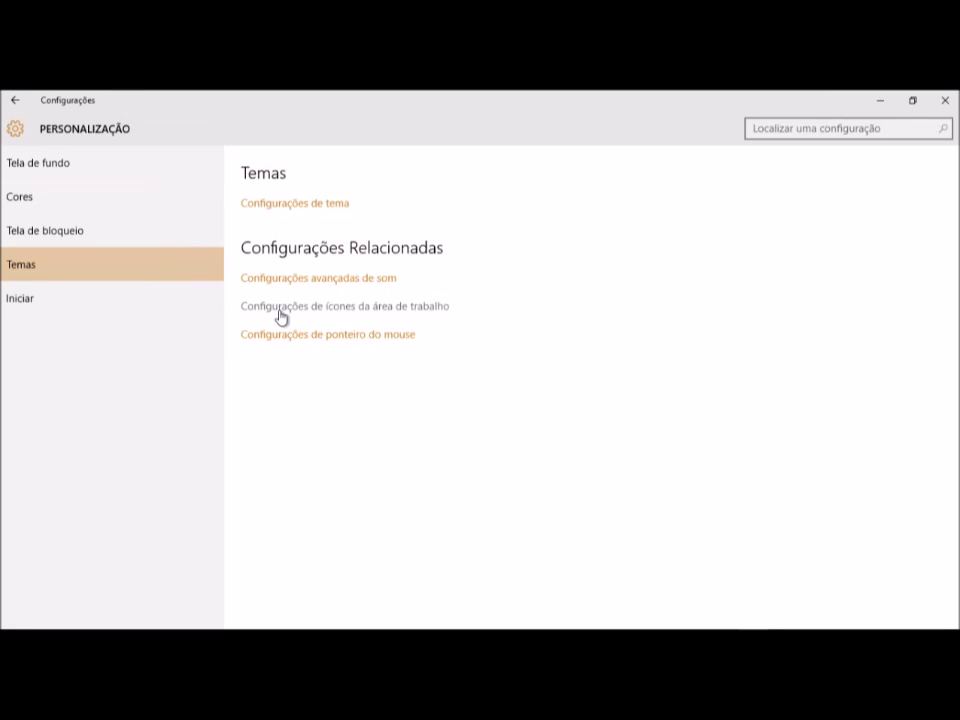
click(281, 316)
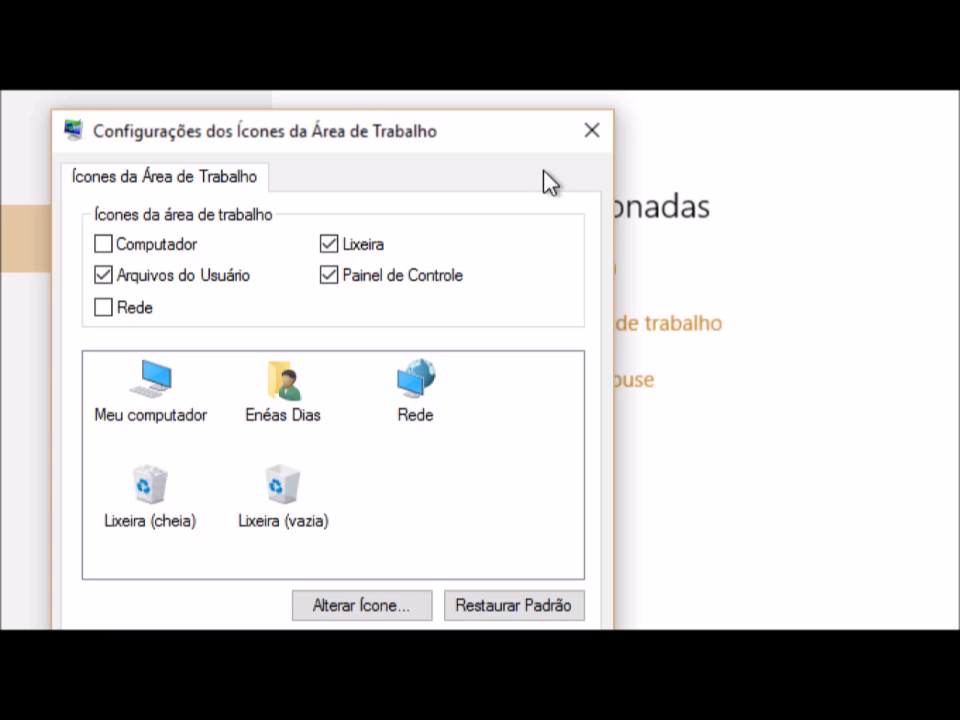
click(586, 141)
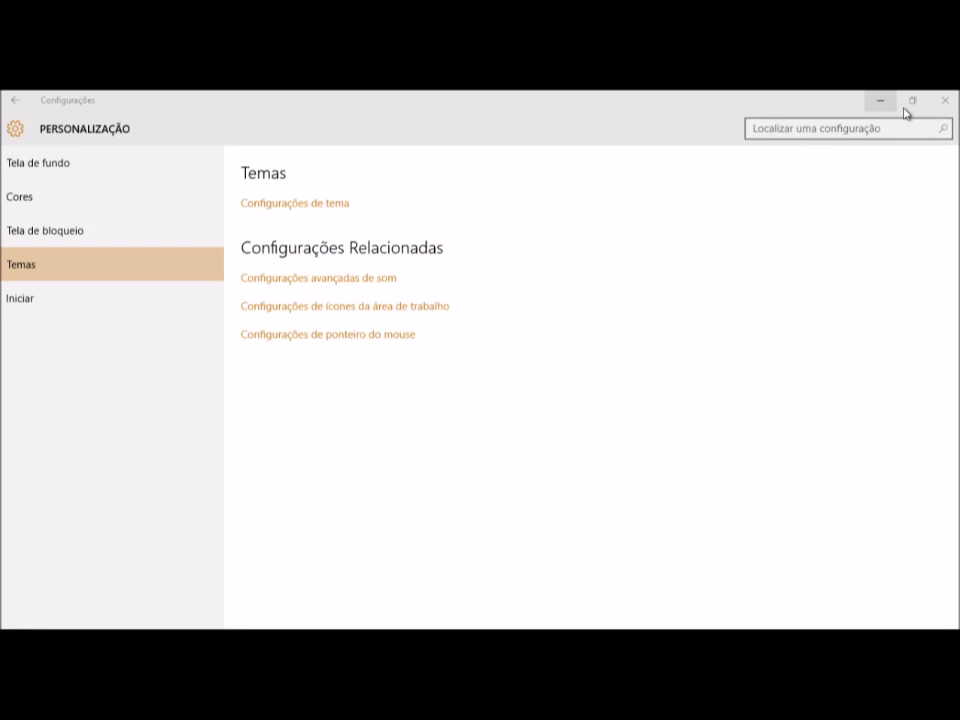
click(942, 102)
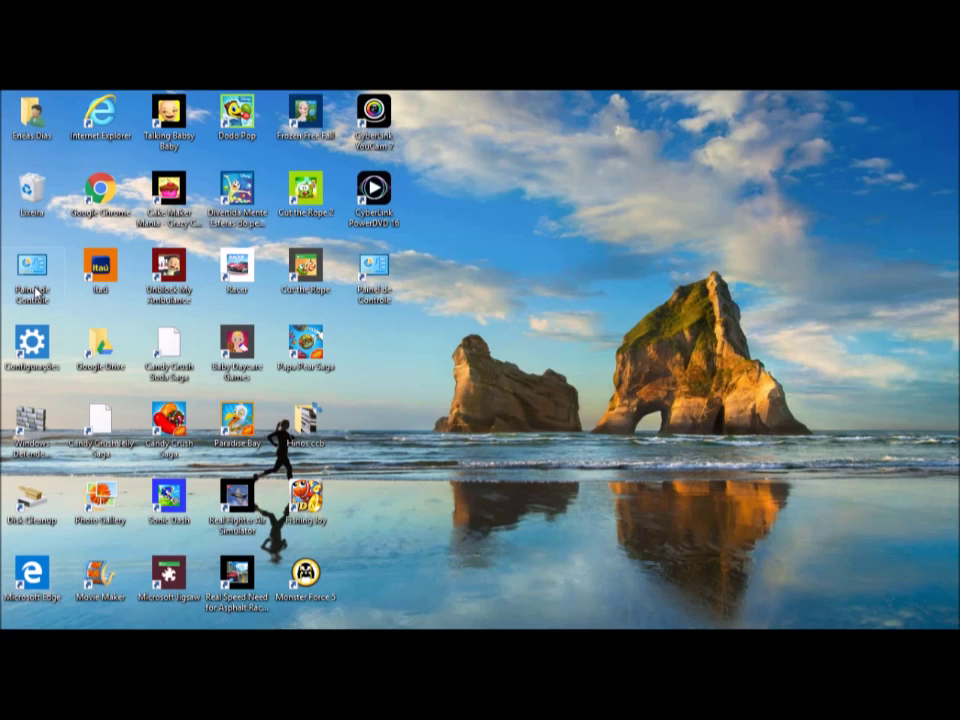
Step: Open Windows Defender from the Control Panel items and close the Control Panel window behind it
double_click(35, 290)
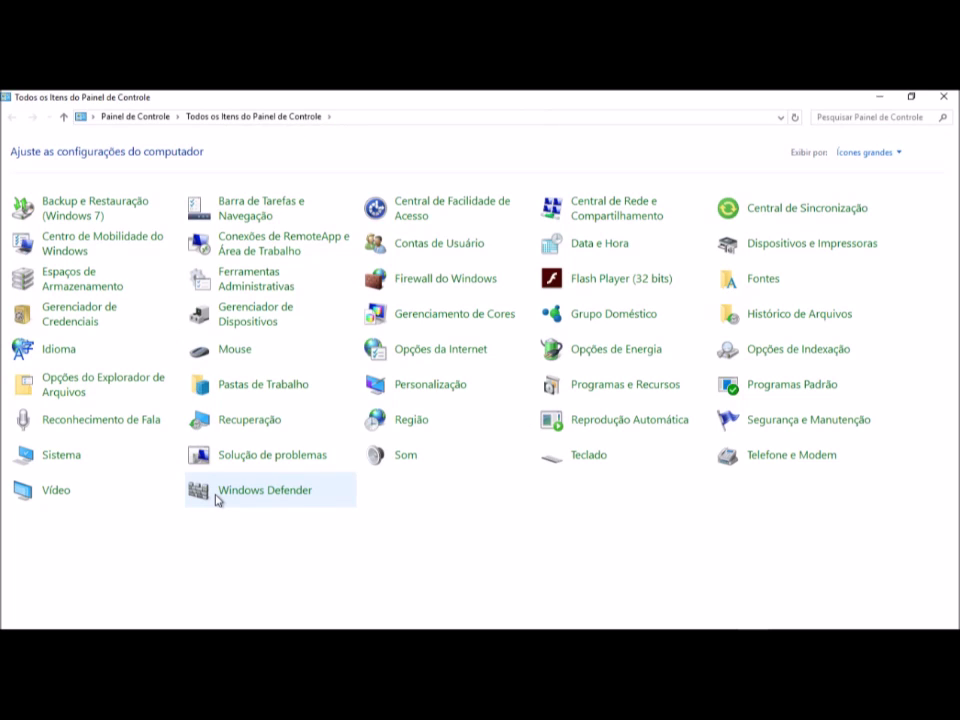
right_click(217, 500)
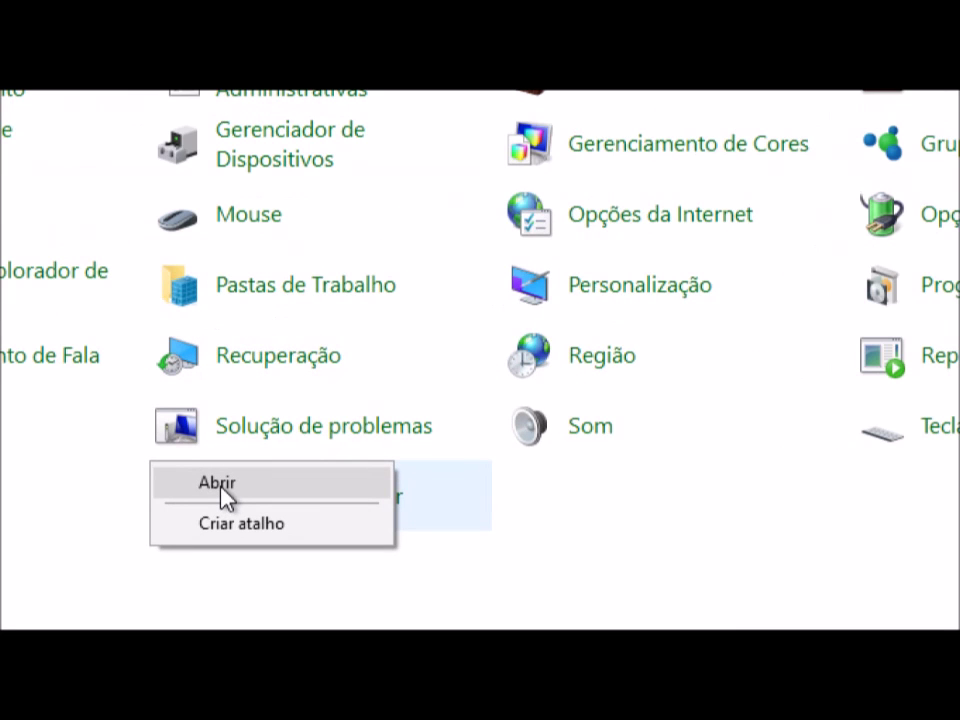
click(217, 483)
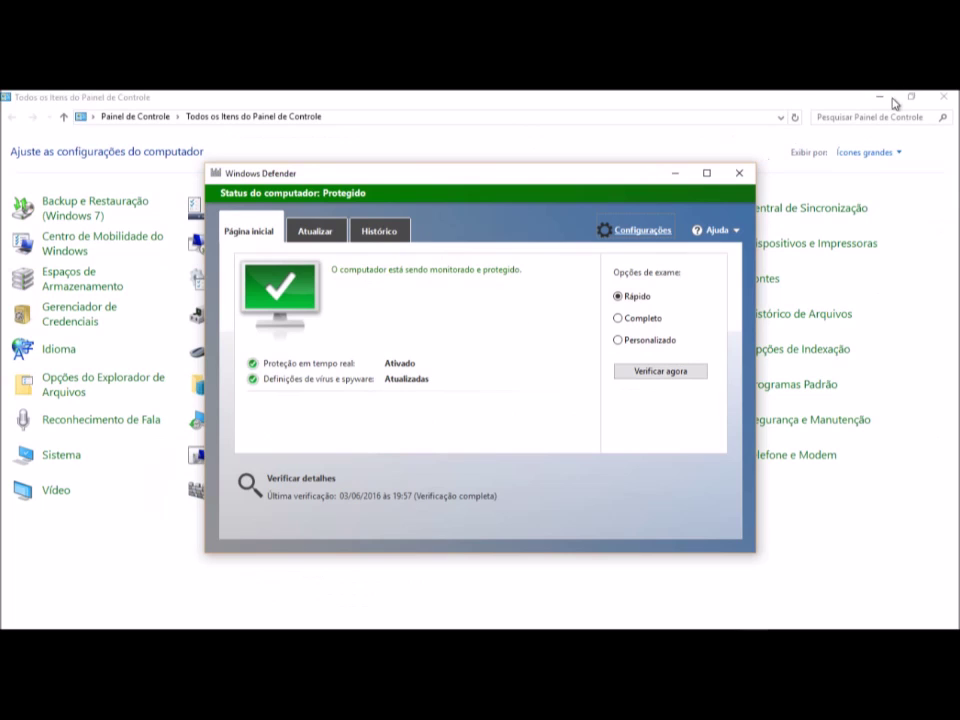
click(947, 99)
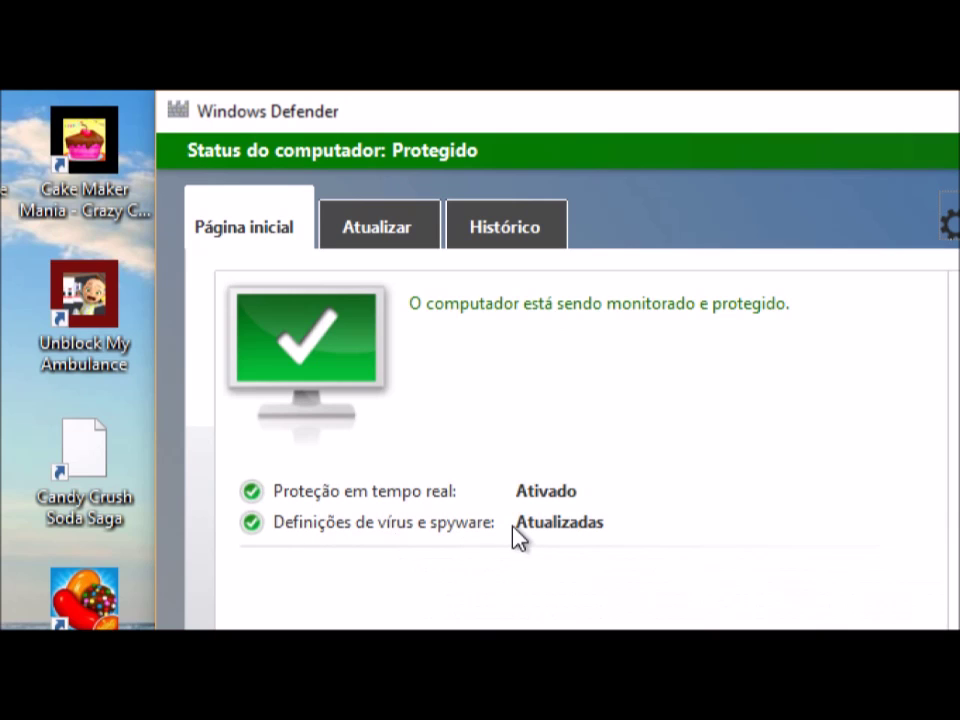
Step: Set the Windows Defender scan option to Completo and review the virus and spyware definition update details
mouse_move(543, 534)
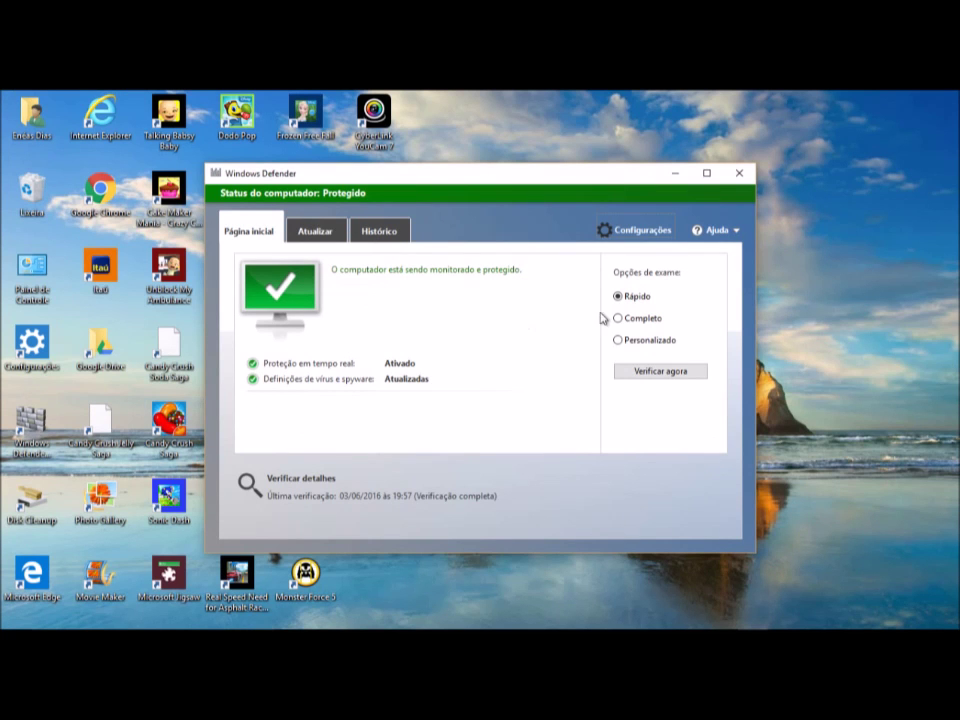
mouse_move(640, 304)
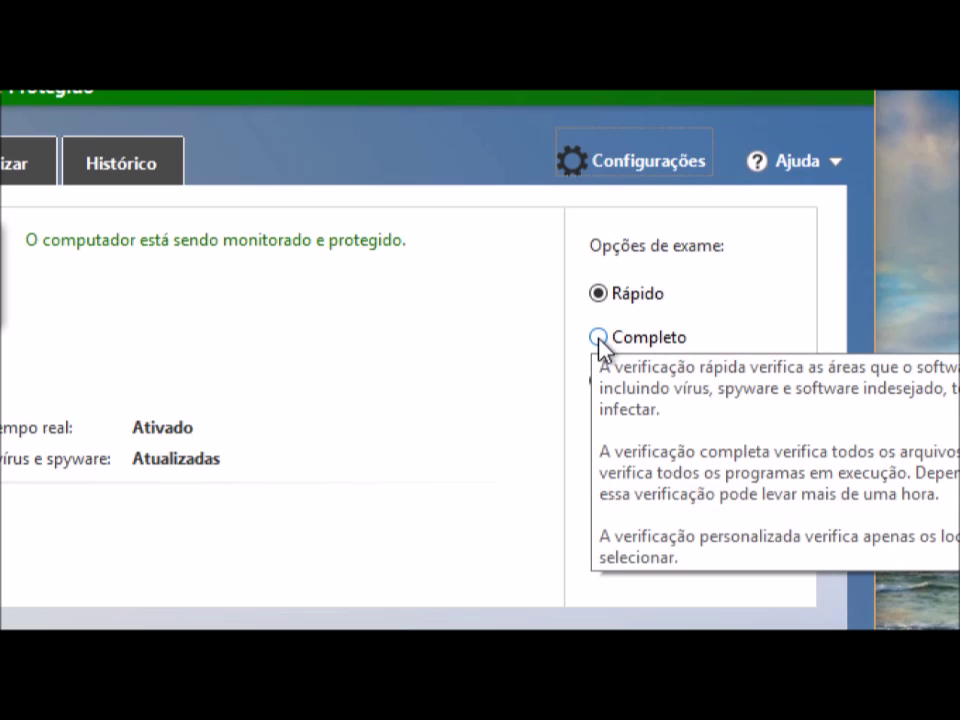
click(598, 337)
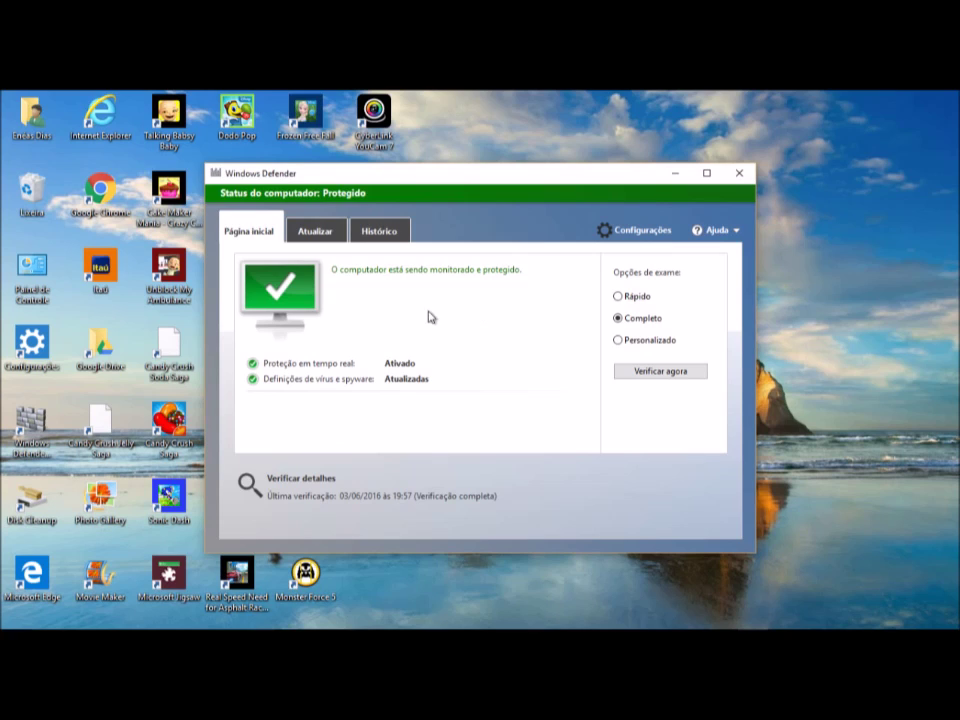
click(316, 234)
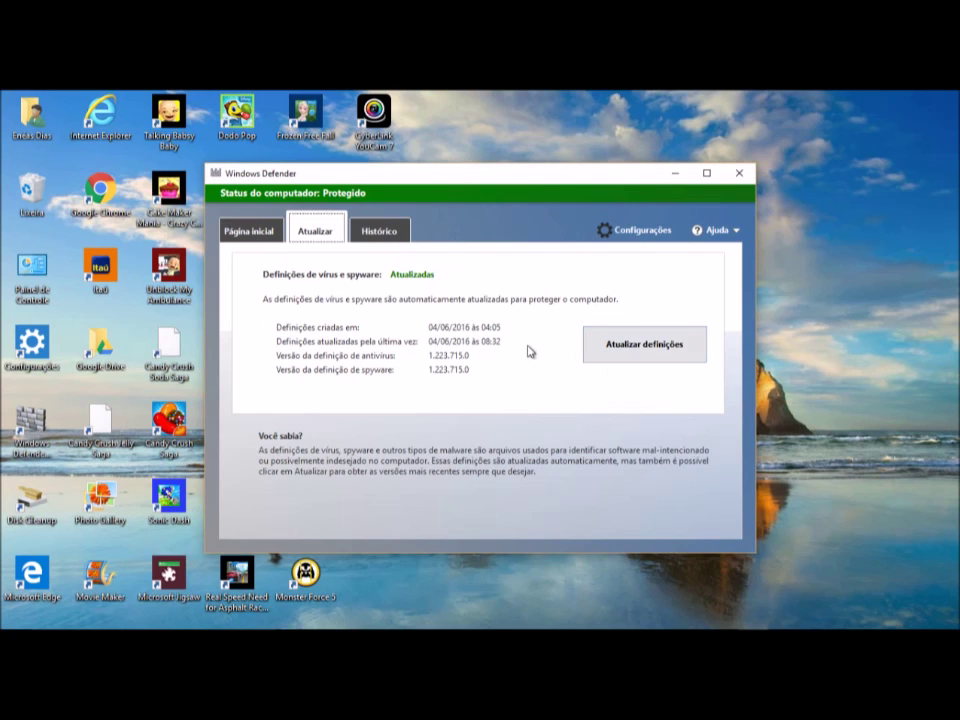
click(258, 236)
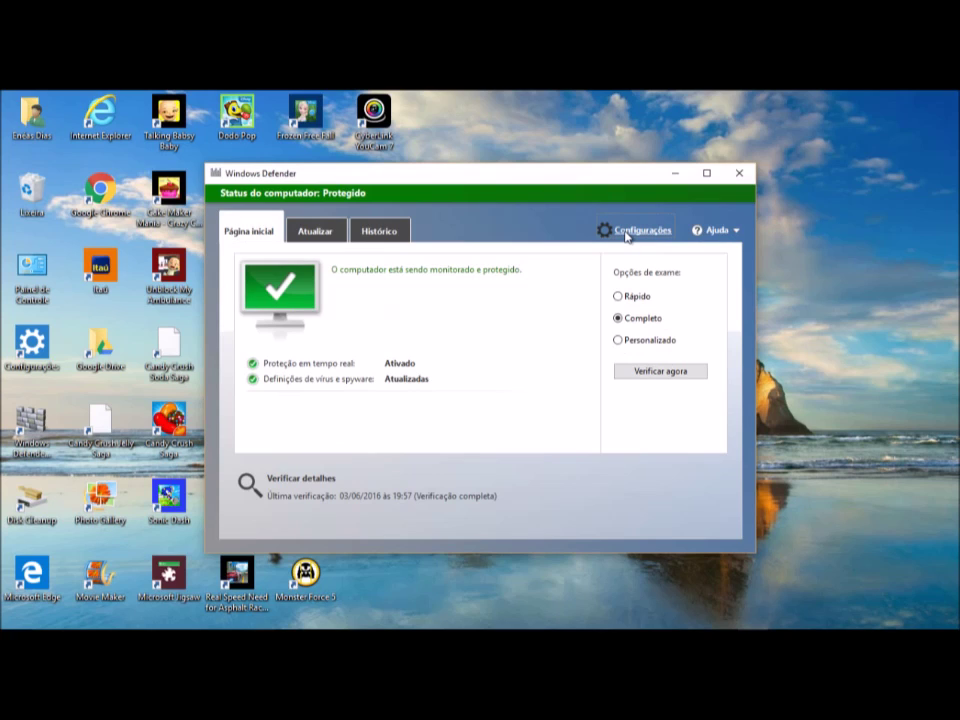
Step: Open the Windows Defender settings and turn real-time protection off and back on
click(627, 234)
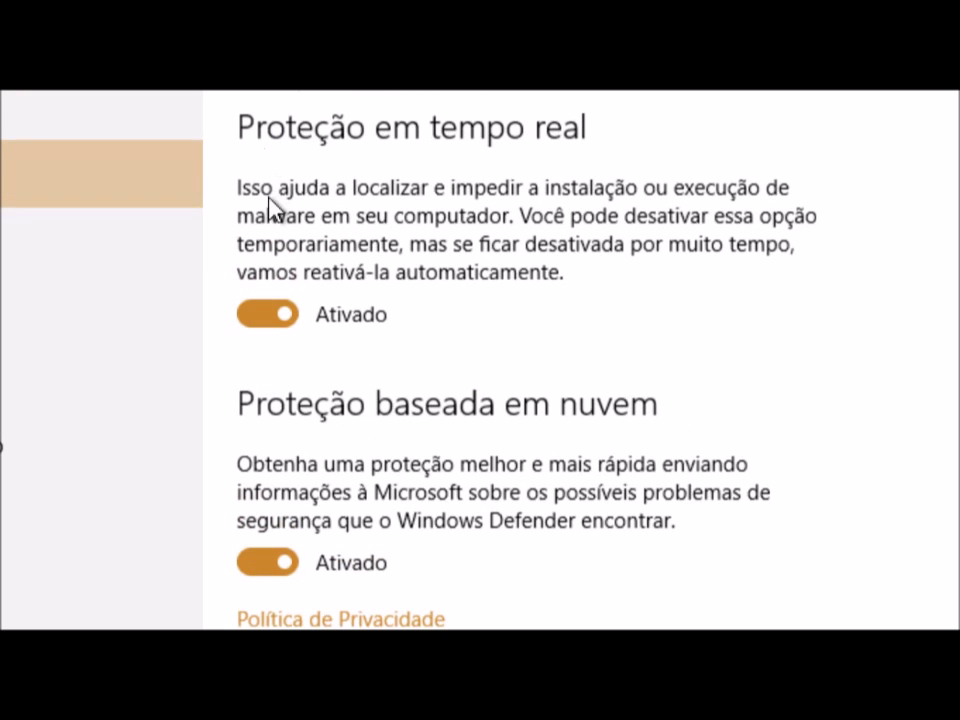
click(255, 316)
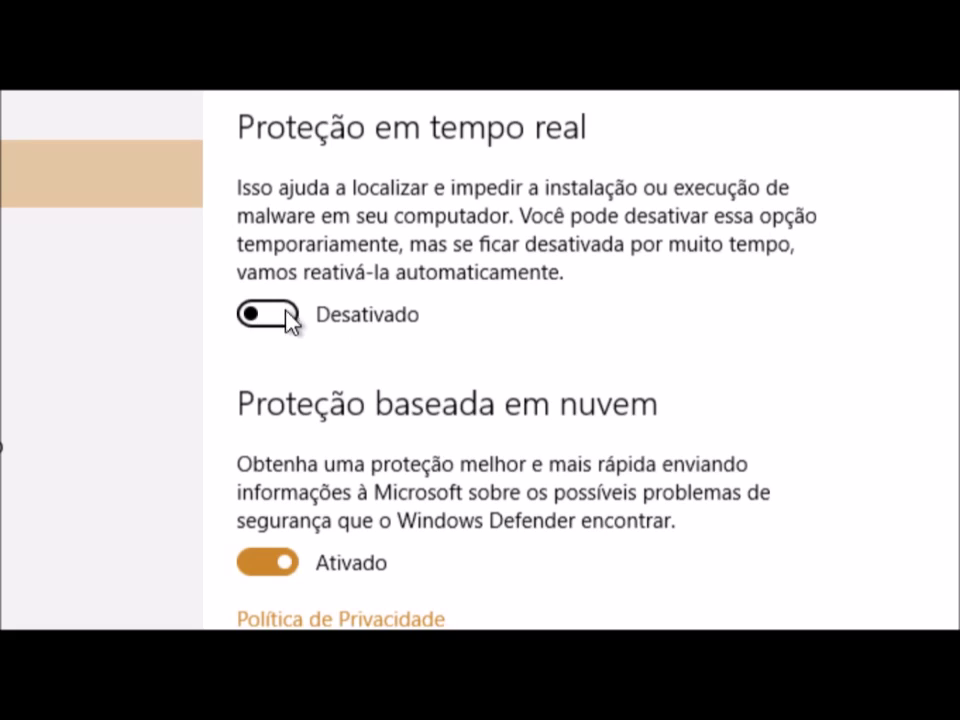
click(288, 312)
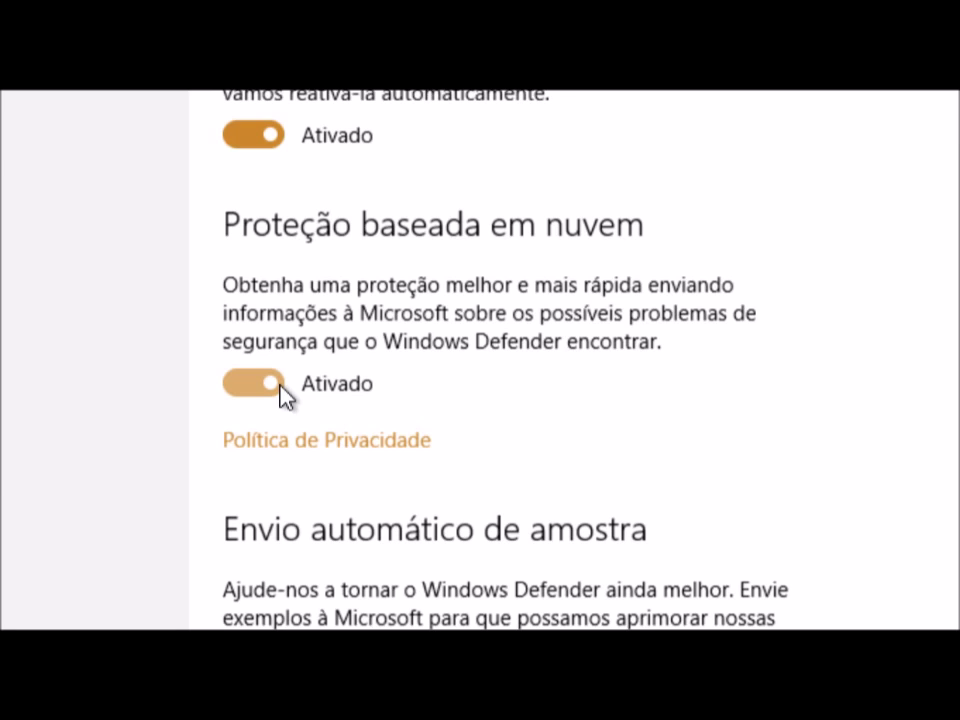
key(super)
key(super)
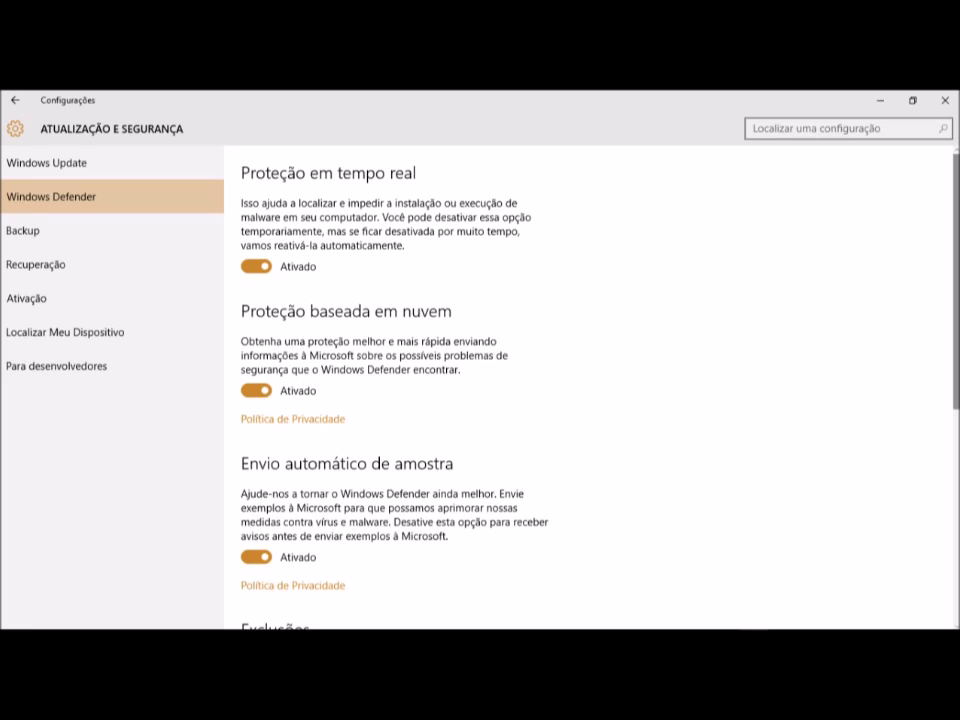
Step: Open the Windows Defender exclusions page and bring up the file exclusion picker, closing it without choosing a file
scroll(590, 390, down, 3)
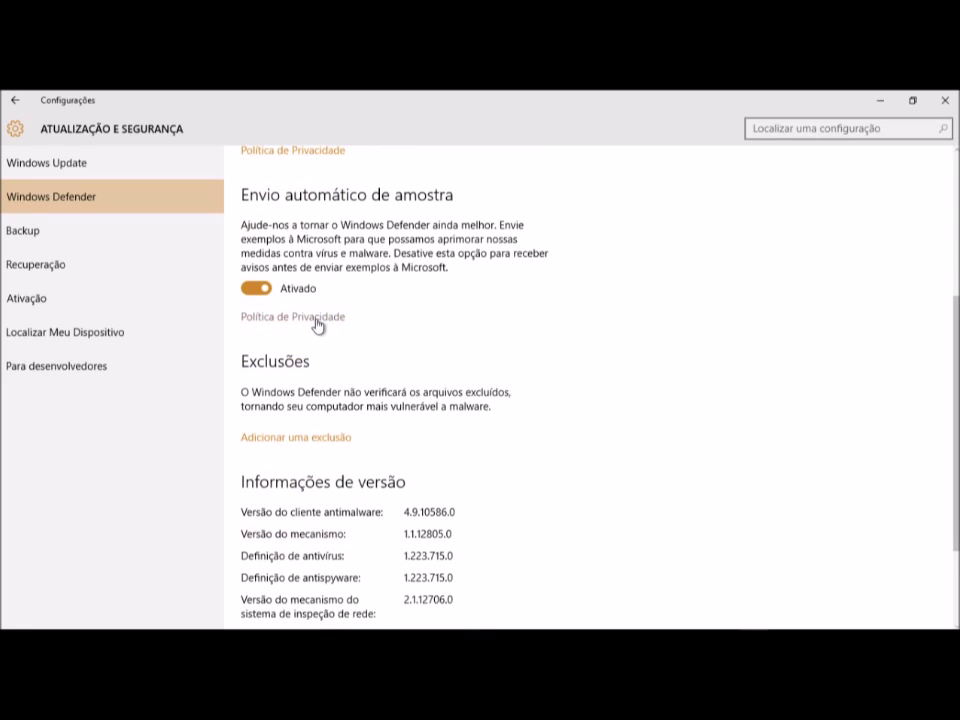
click(276, 439)
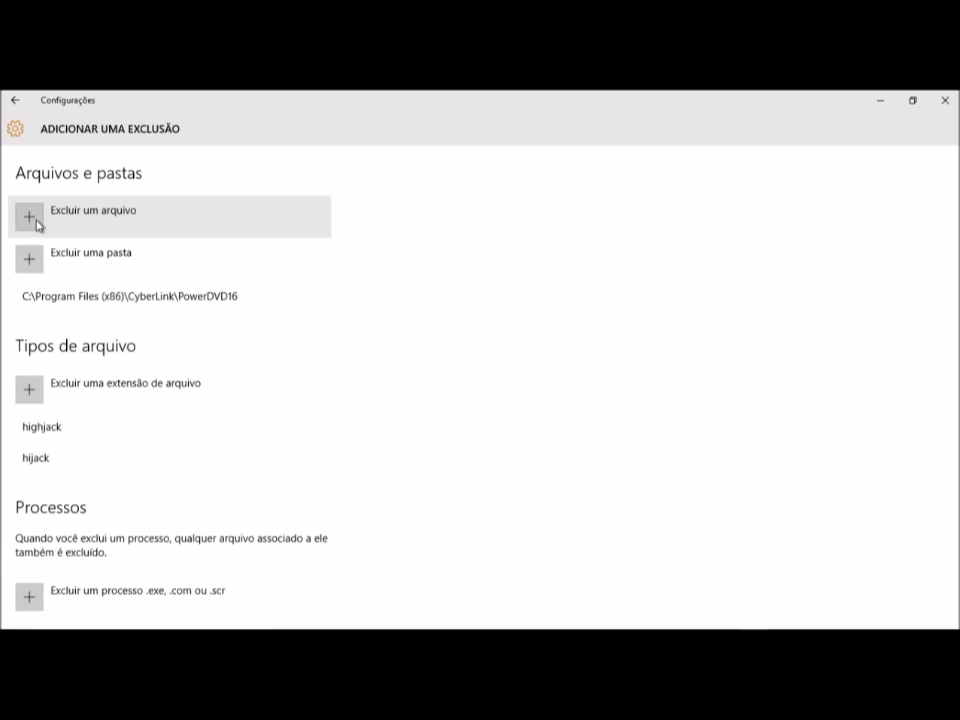
click(33, 224)
click(31, 222)
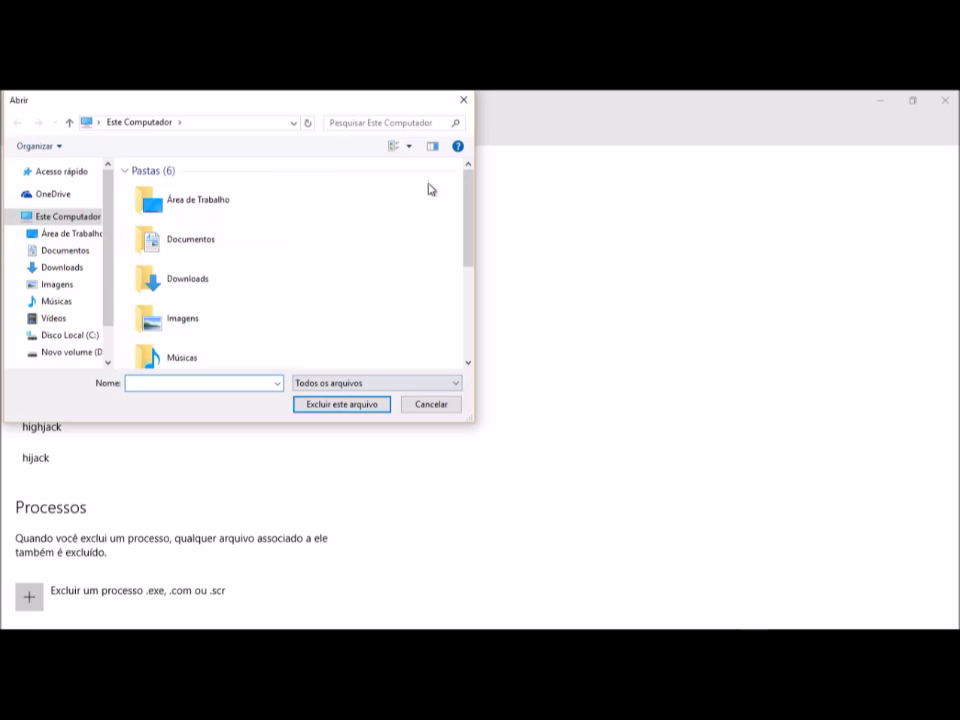
click(469, 99)
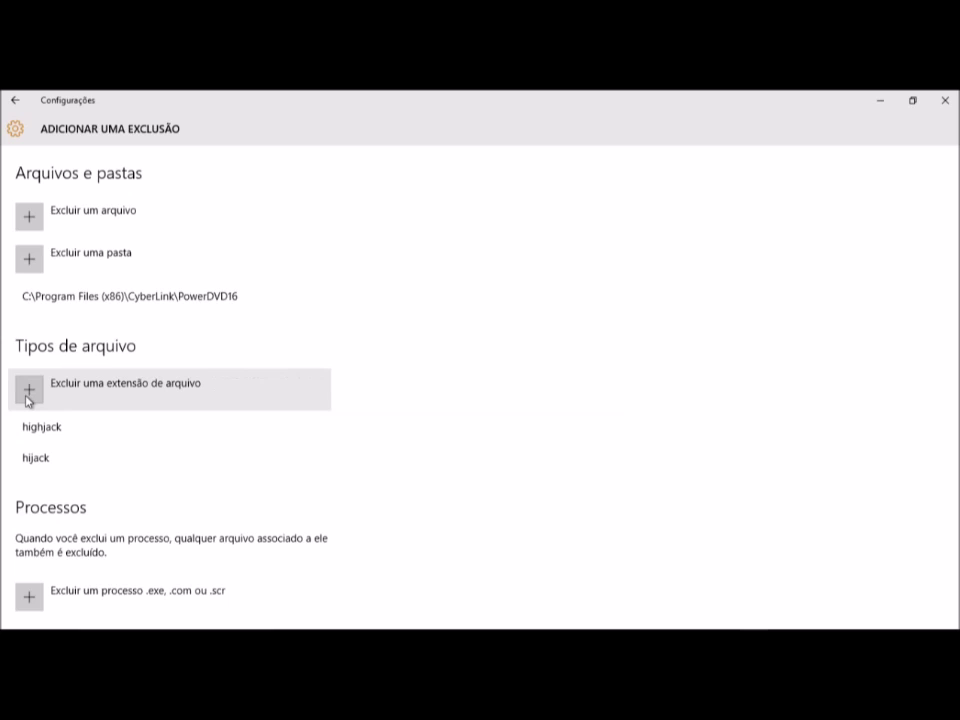
Step: Bring up the file extension exclusion dialog, cancel it without entering a name, and review the process exclusion option
click(27, 397)
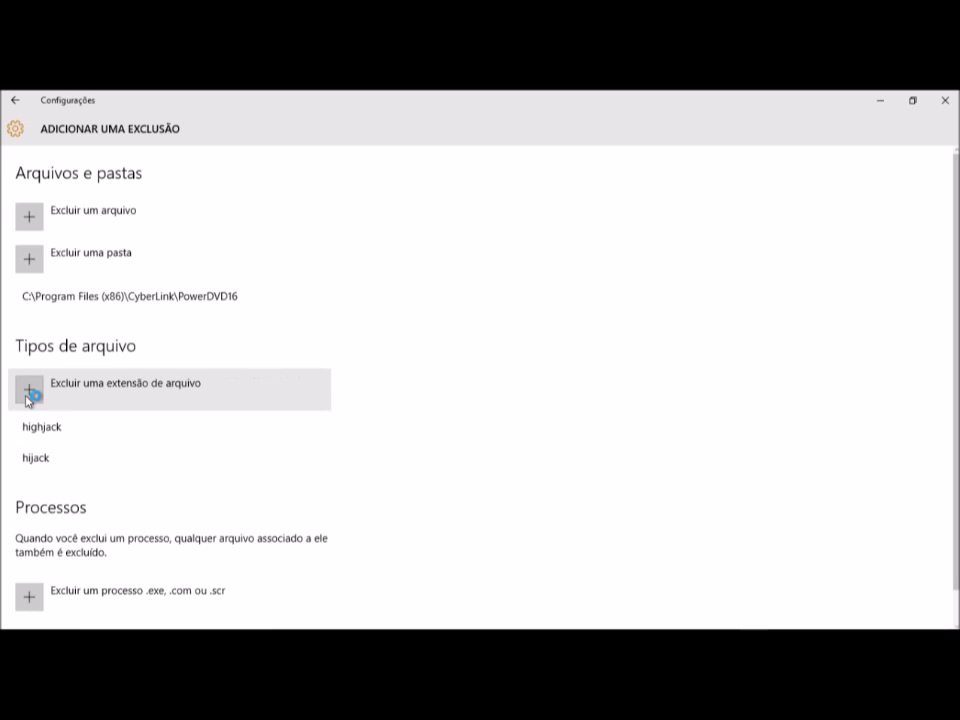
click(306, 410)
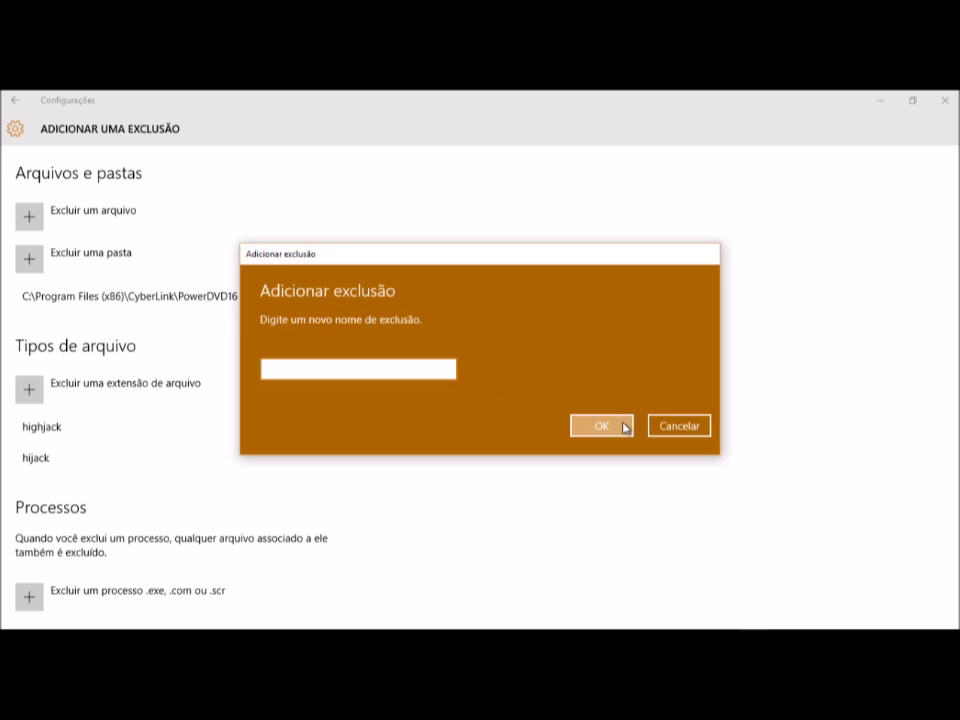
click(663, 428)
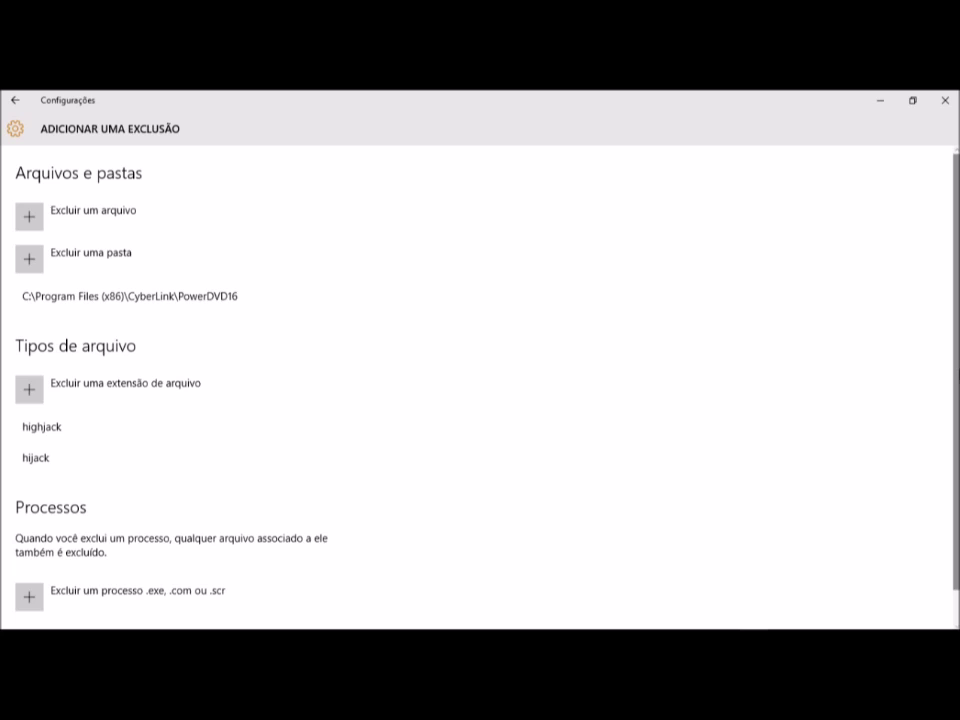
drag(955, 410, 956, 465)
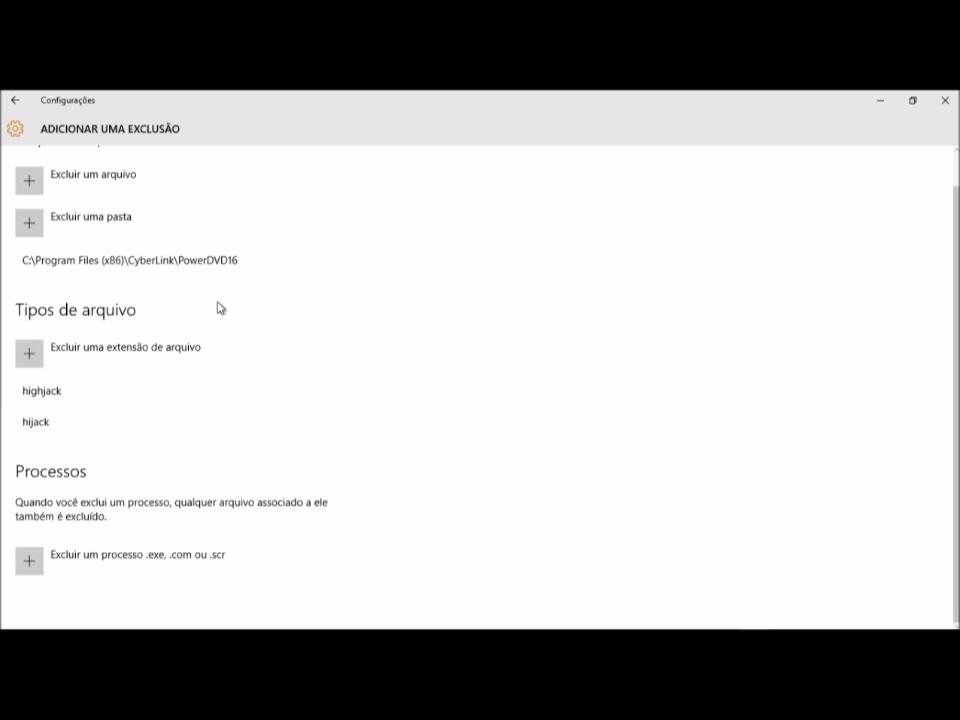
Step: Return to the Windows Defender settings page to review the version information, and close both the Settings and Windows Defender windows
click(17, 101)
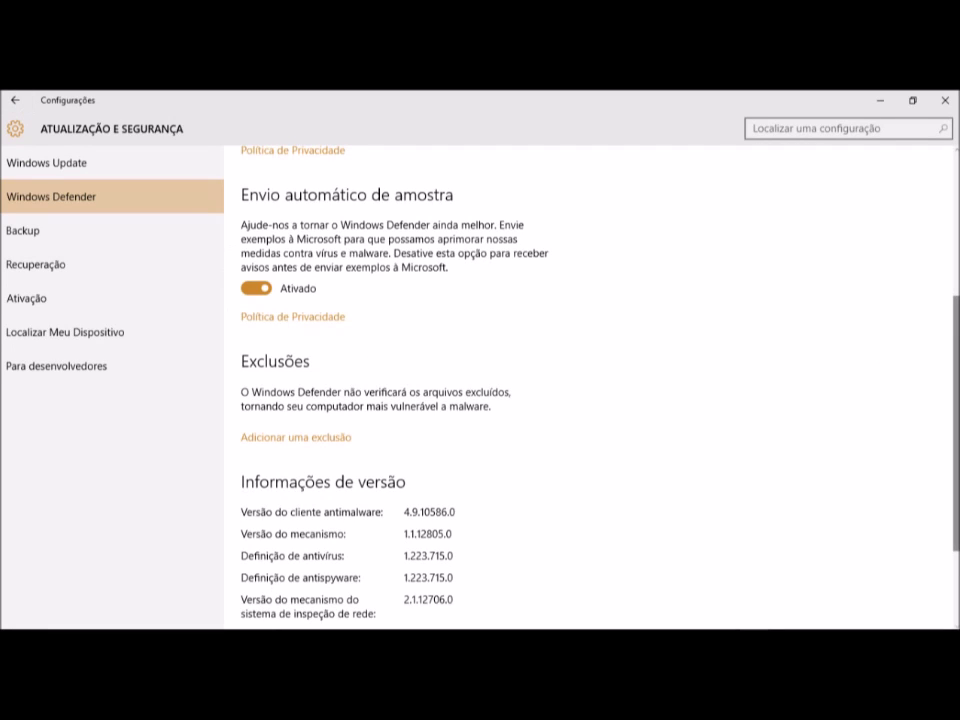
scroll(590, 380, down, 3)
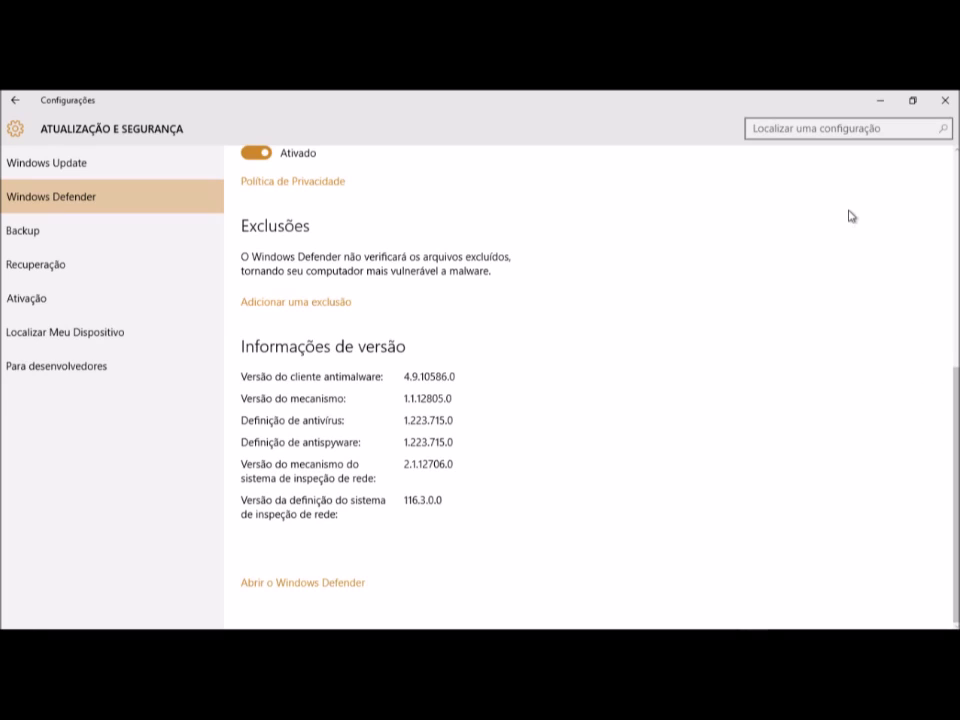
click(956, 101)
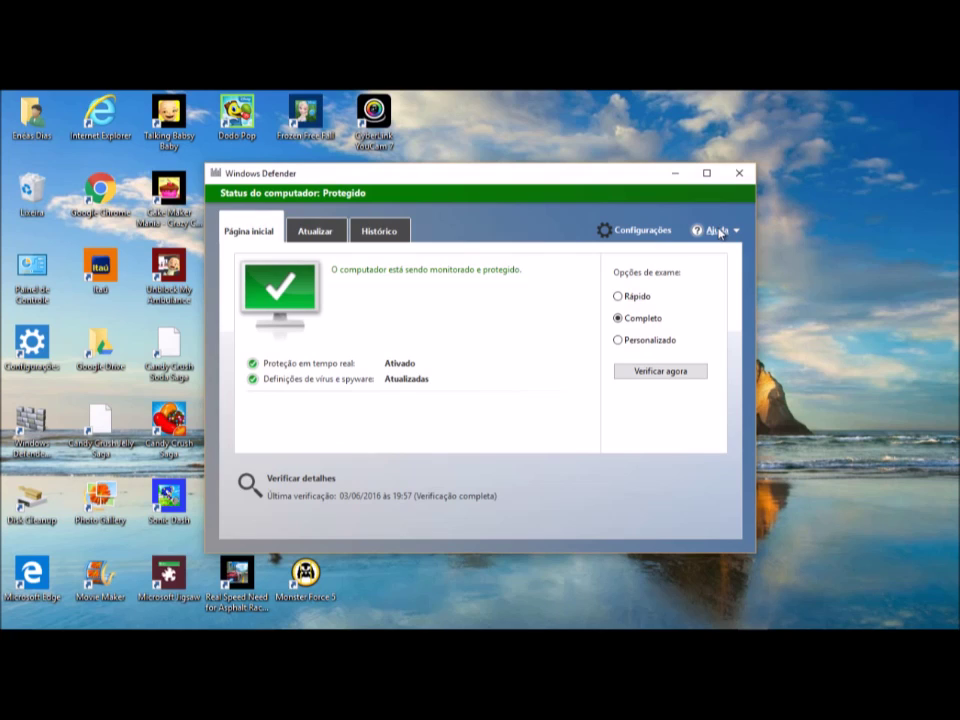
click(739, 173)
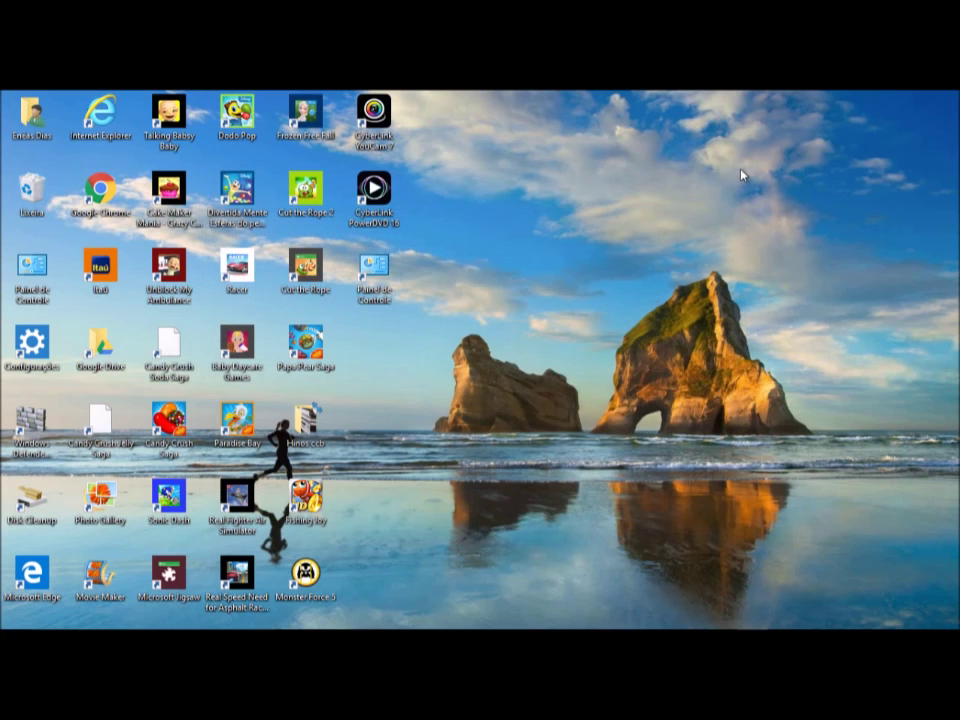